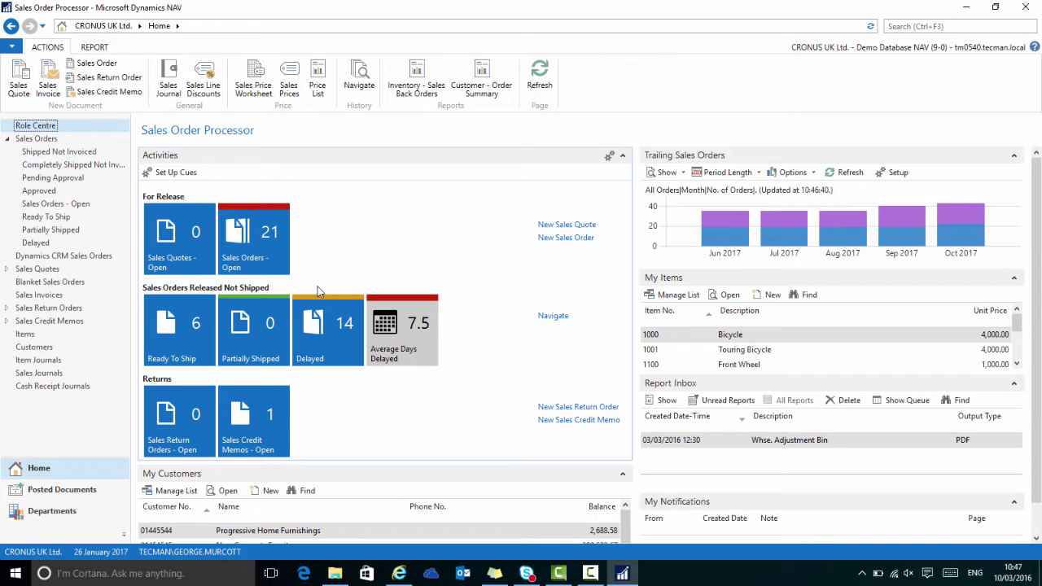
# Step: Open sales order 101017 for Selangorian Ltd. from Sales Orders - Open and scroll to its Notes
pyautogui.click(265, 258)
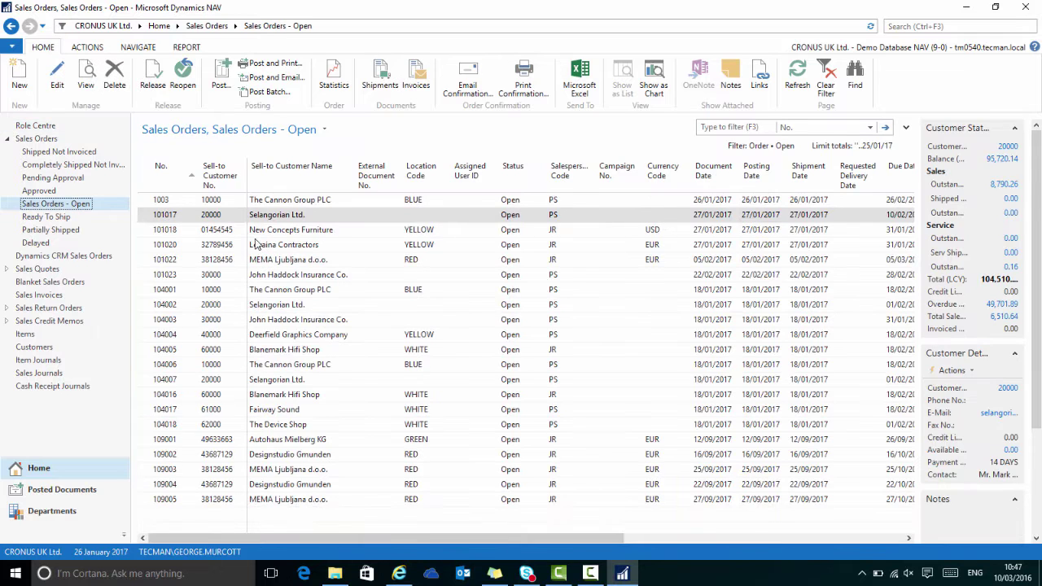
pyautogui.doubleClick(189, 217)
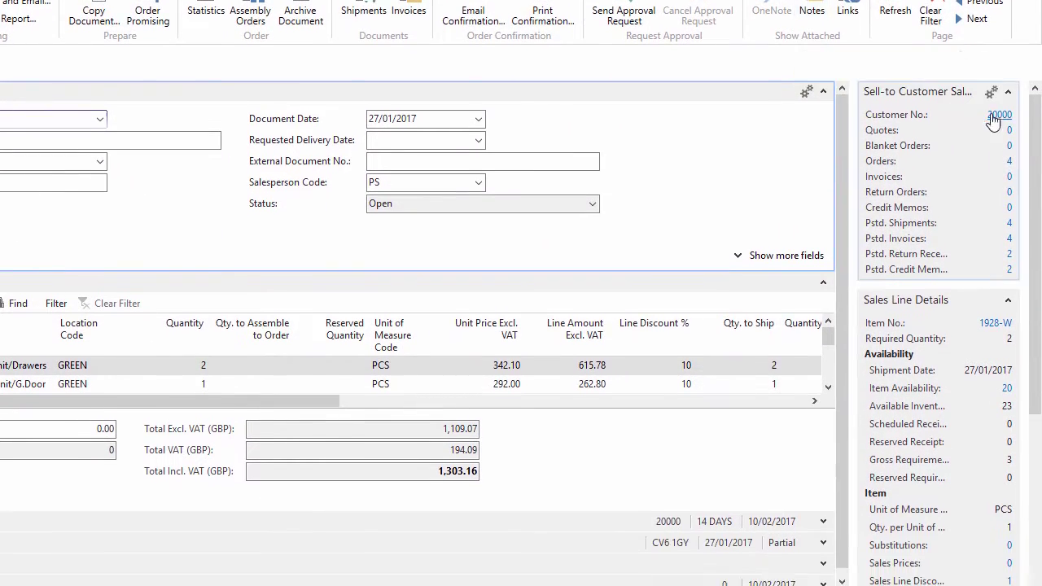
pyautogui.scroll(-4, 1036, 345)
pyautogui.scroll(-2, 1041, 228)
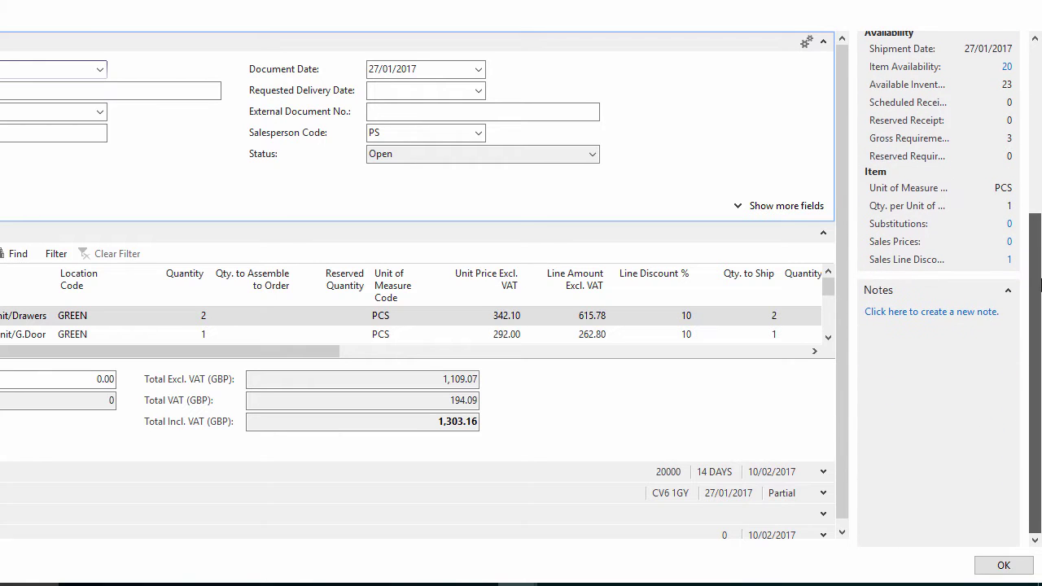
# Step: Save the note 'Customer called and requested we delay this order by one week.' with Notify set to the chosen user
pyautogui.click(904, 313)
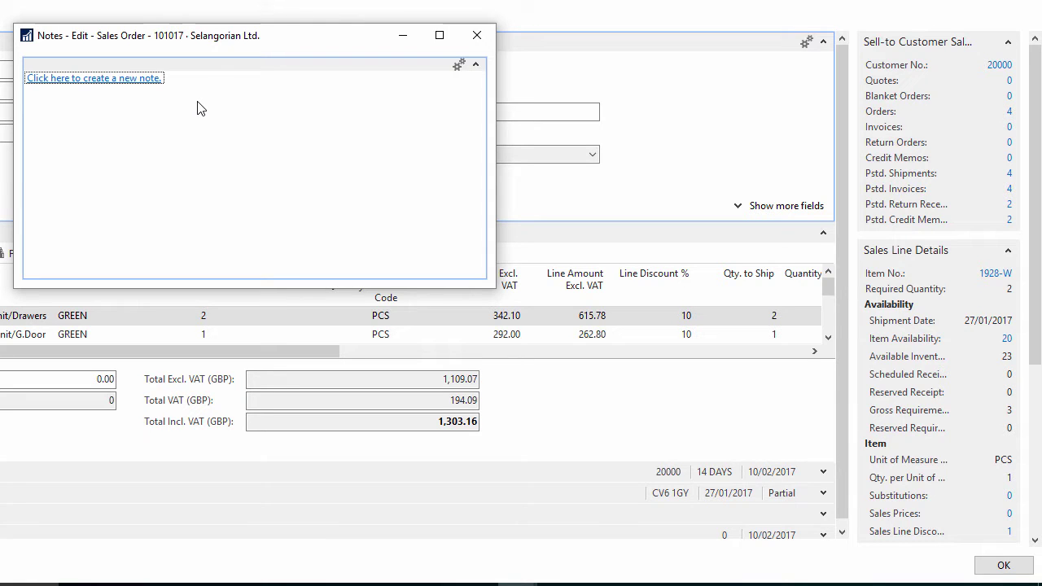
pyautogui.click(57, 80)
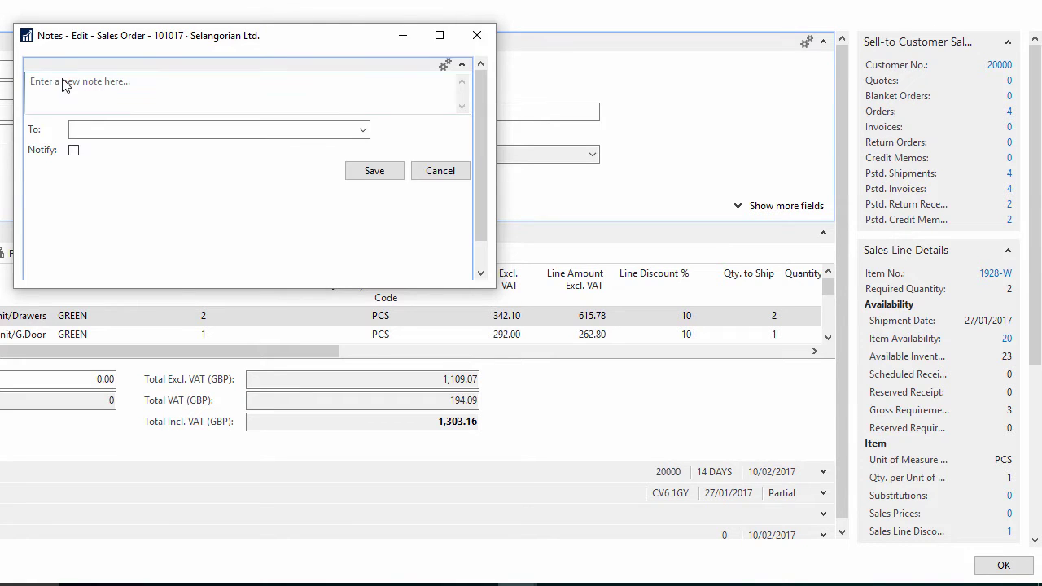
pyautogui.click(65, 86)
pyautogui.write('Customer called and requested we delay this order by one week.')
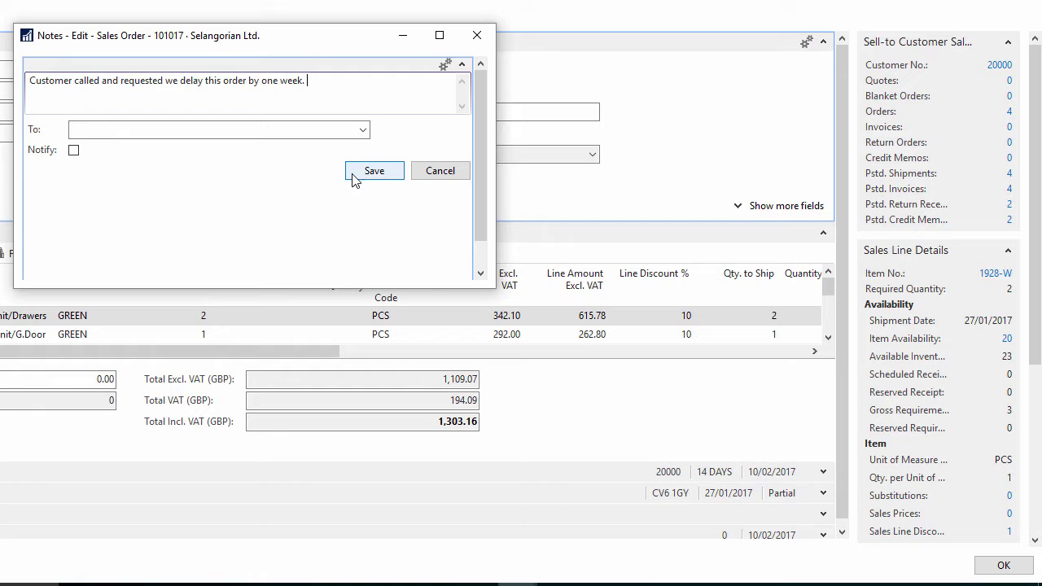
pyautogui.click(74, 149)
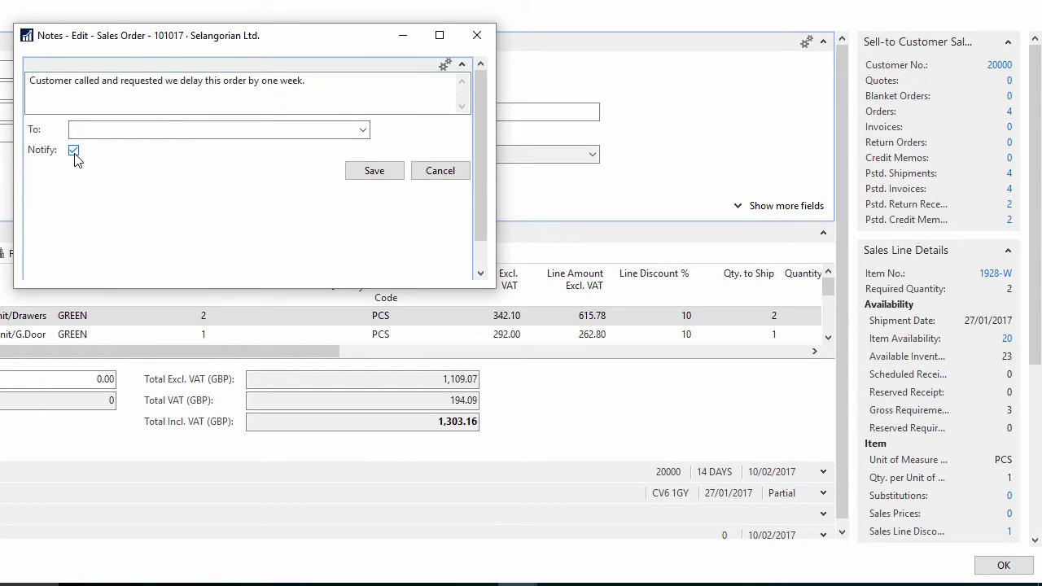
pyautogui.click(363, 132)
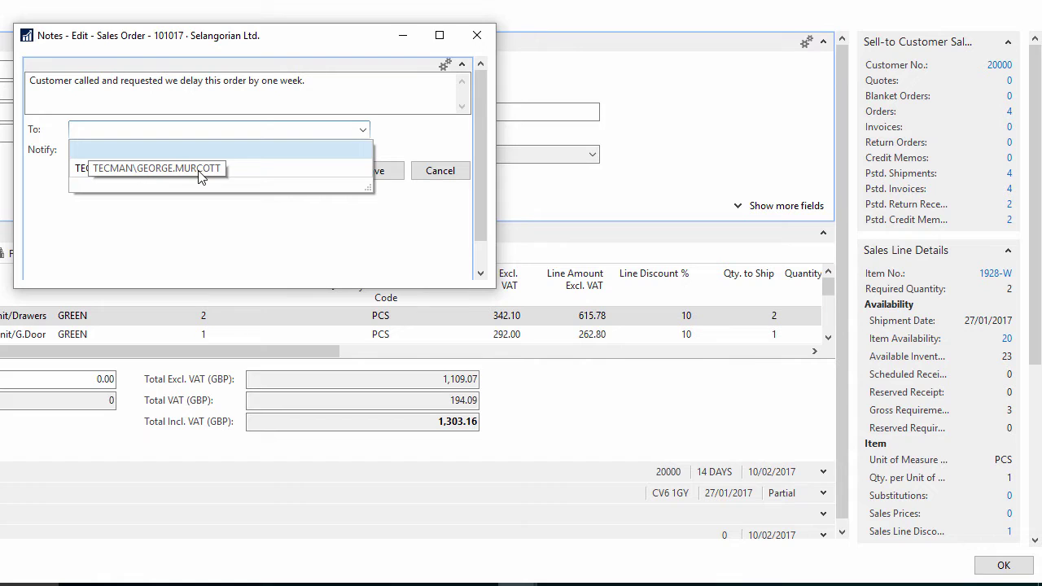
pyautogui.click(231, 171)
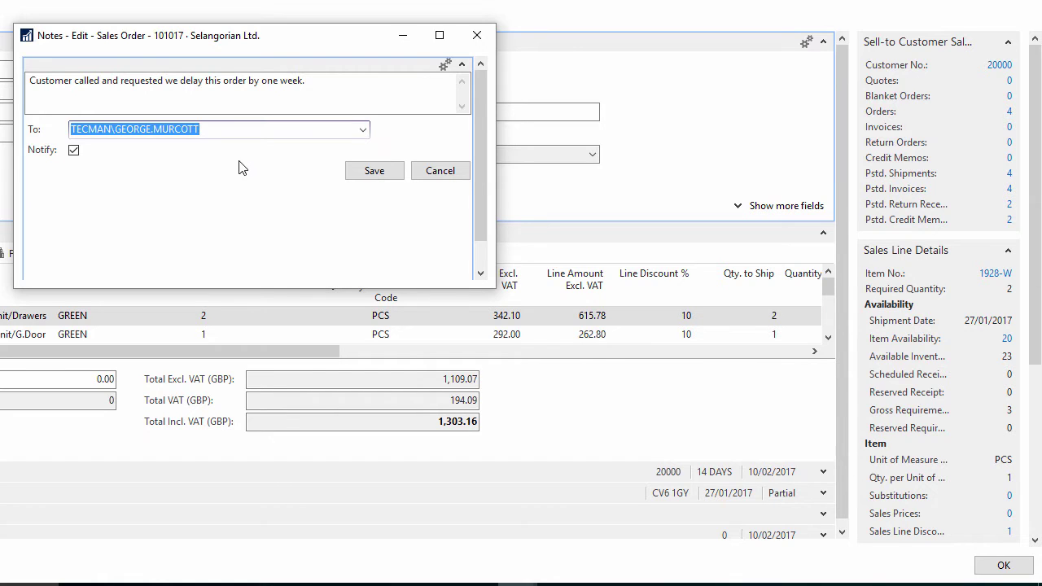
pyautogui.click(375, 173)
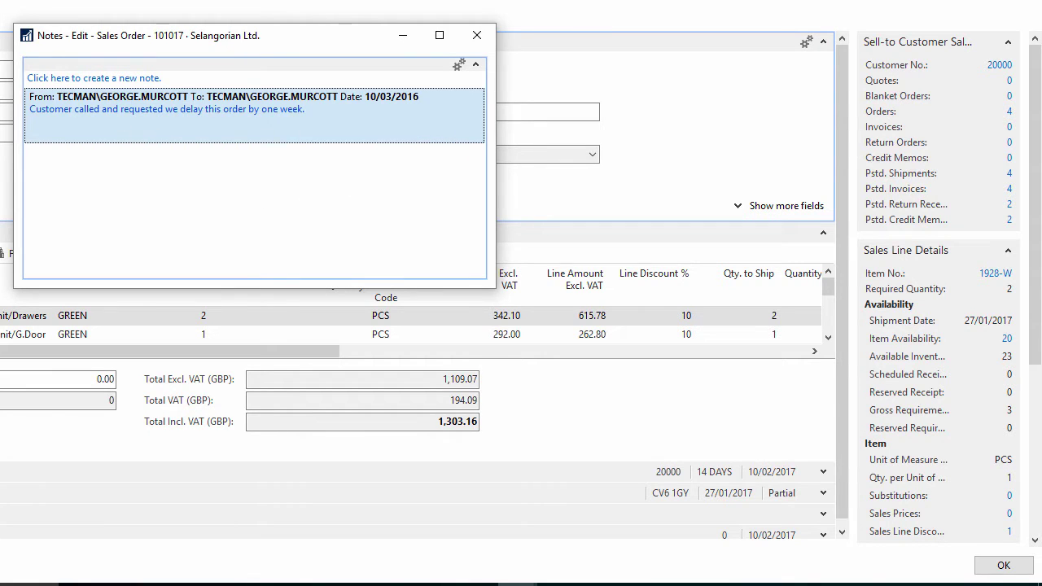
# Step: Close the Notes window and view the saved delay note from the Notes FactBox
pyautogui.click(478, 35)
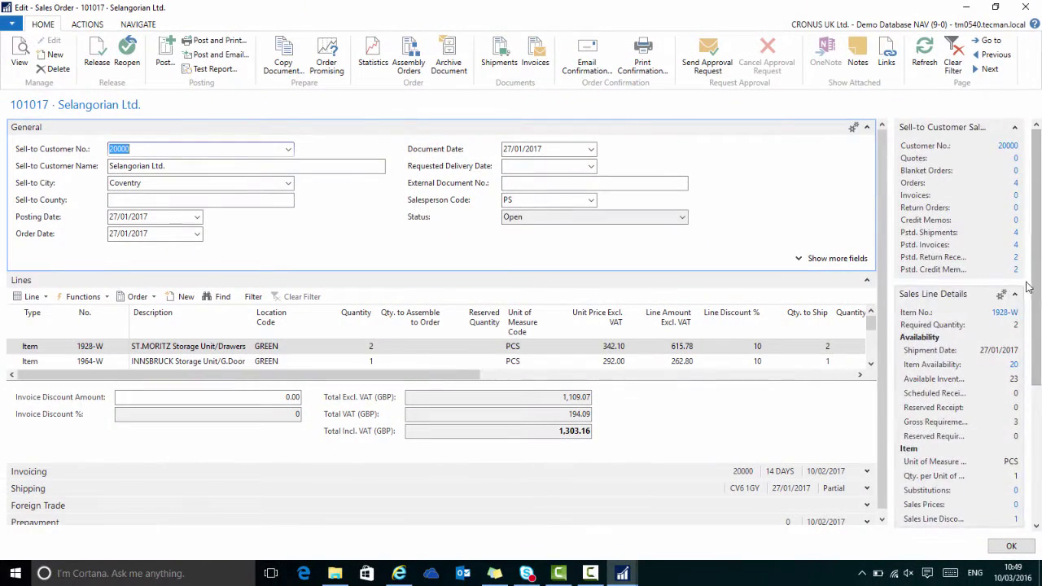
pyautogui.scroll(-5, 918, 310)
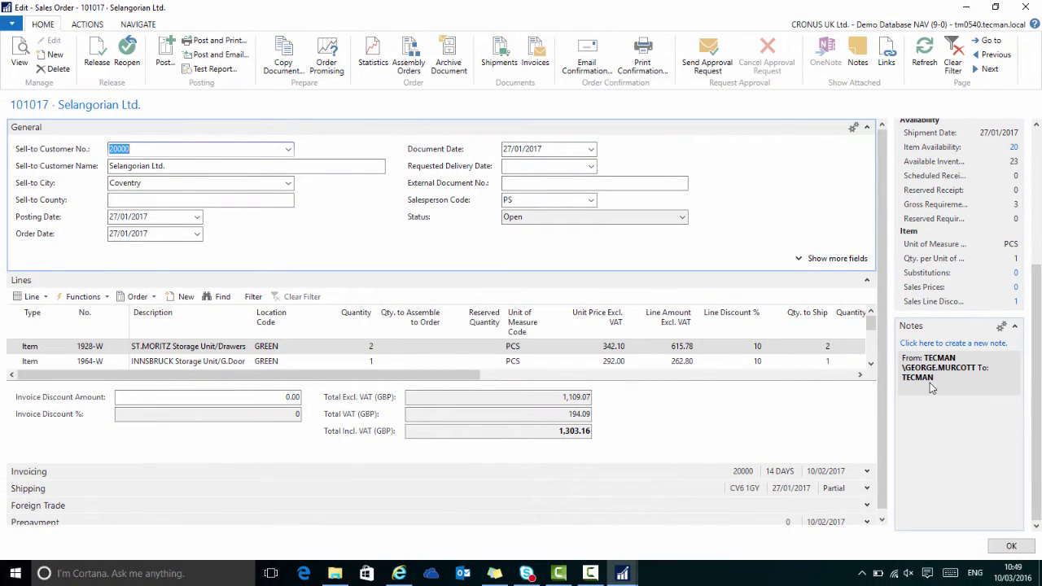
pyautogui.click(959, 384)
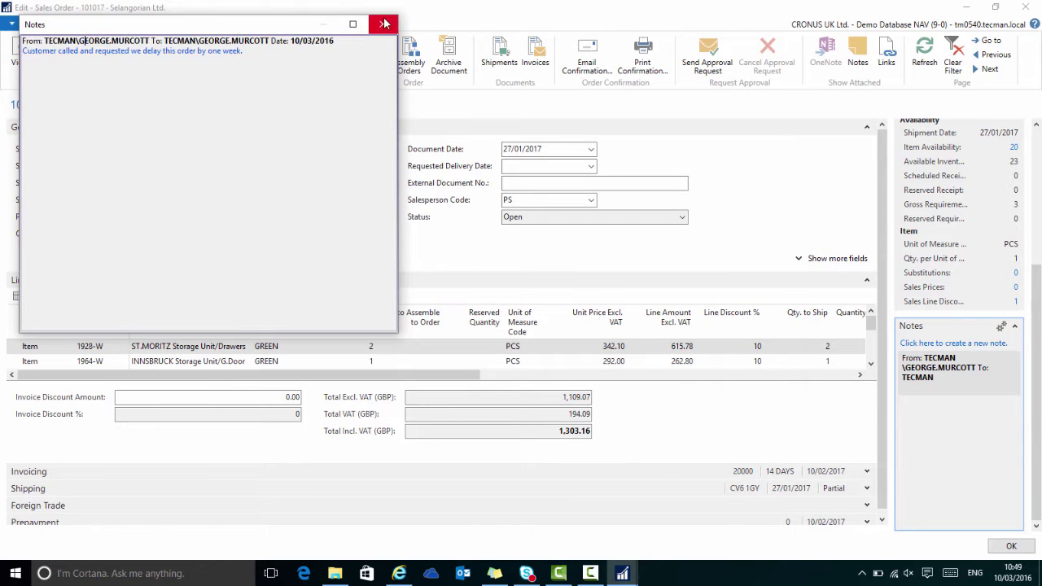
pyautogui.click(381, 24)
# Step: Close the sales order and return to the Role Centre home page
pyautogui.press('Escape')
pyautogui.click(34, 125)
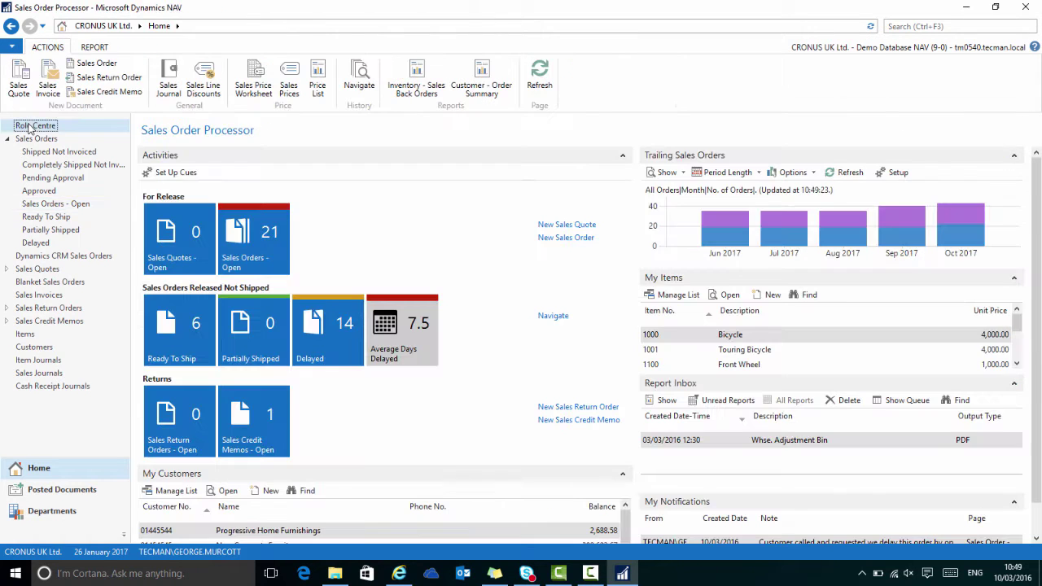
pyautogui.scroll(-1, 505, 333)
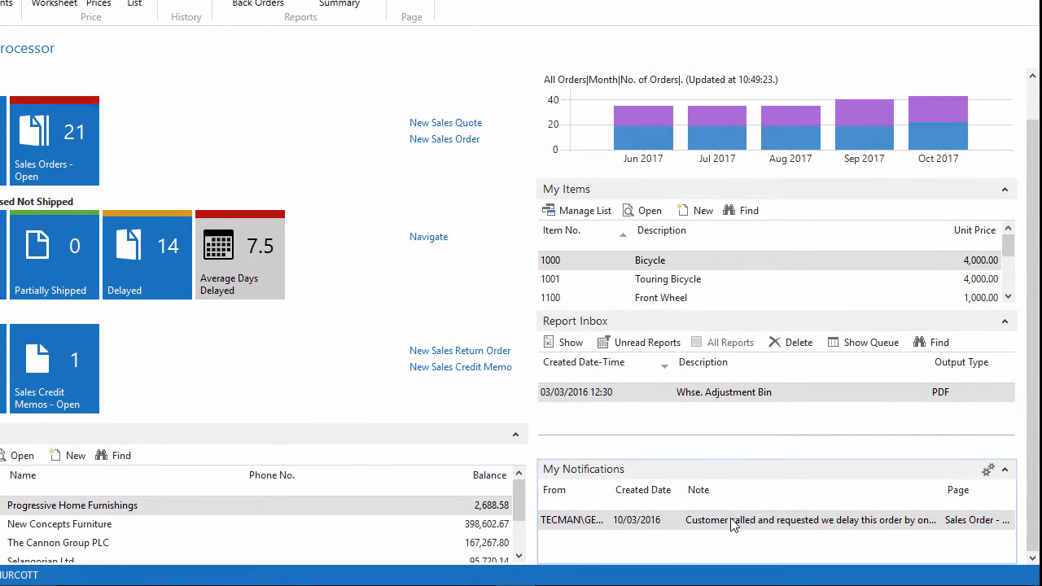
# Step: Open sales order 101017 through the new notification's link, then close it again
pyautogui.click(849, 528)
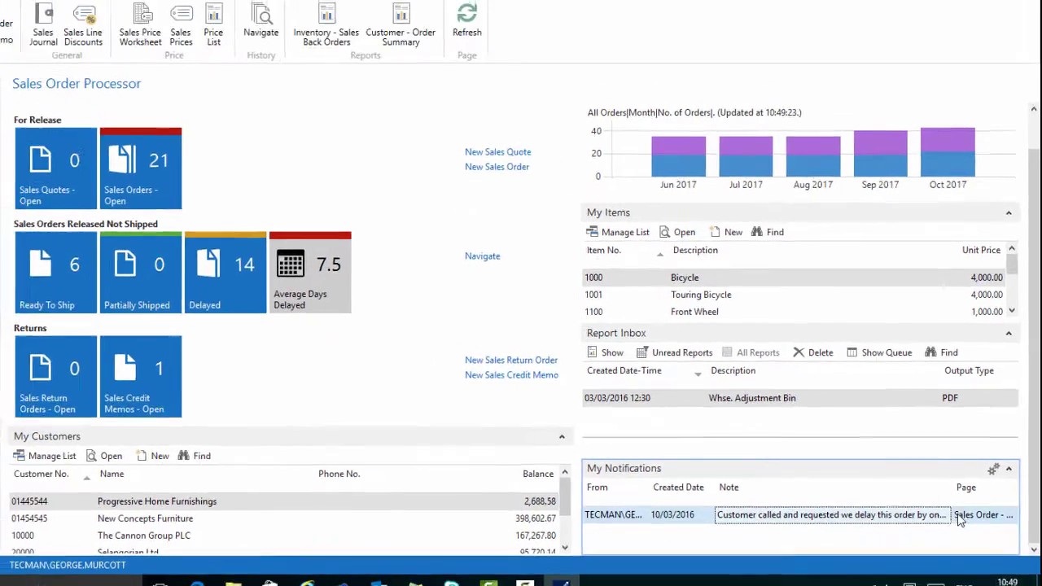
pyautogui.click(977, 520)
pyautogui.scroll(-5, 961, 370)
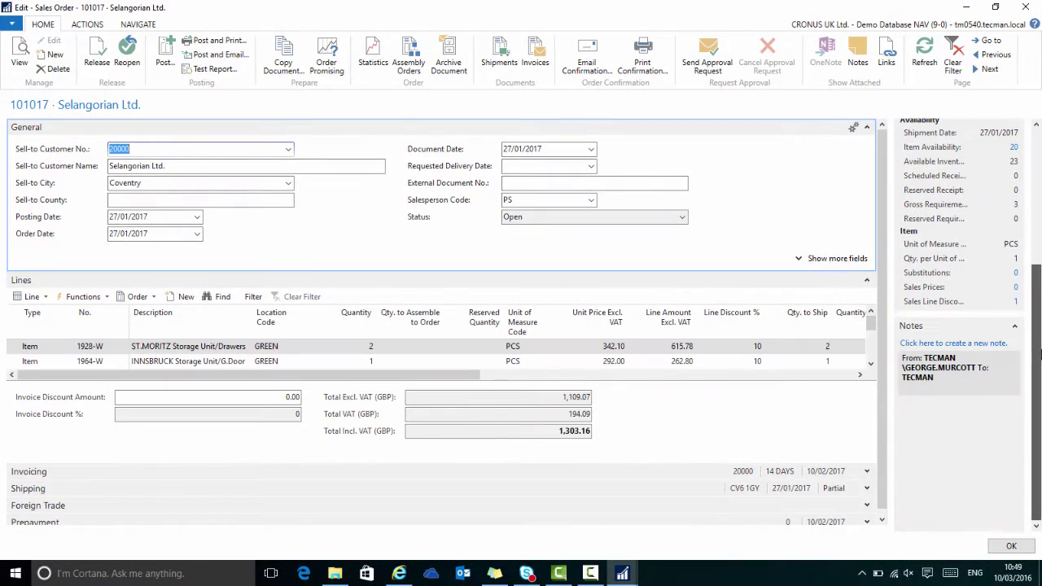
pyautogui.click(1011, 545)
pyautogui.click(1000, 466)
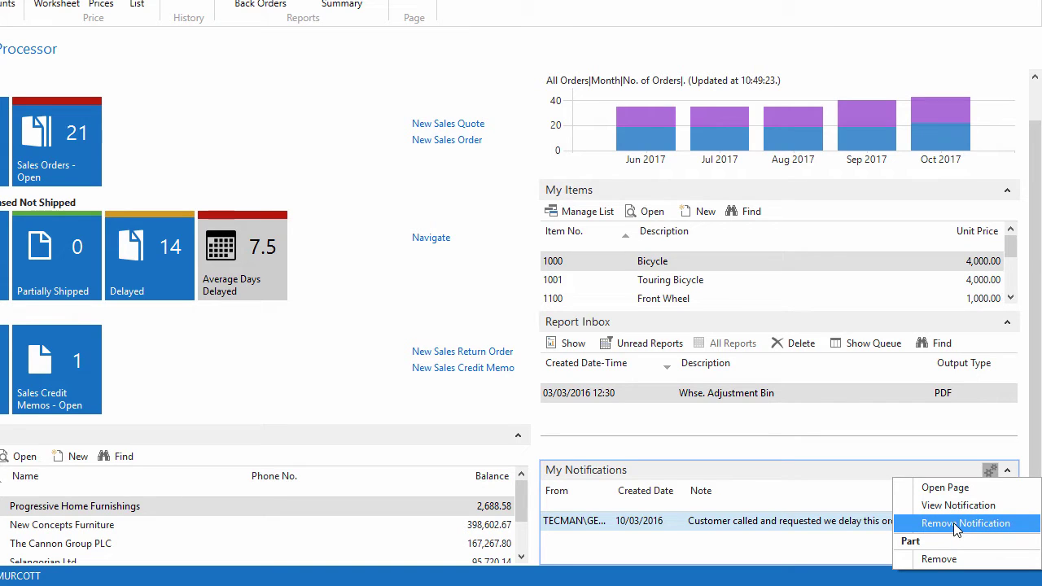
# Step: Remove the delay notification from My Notifications and go to the Sales Orders - Open list
pyautogui.click(958, 524)
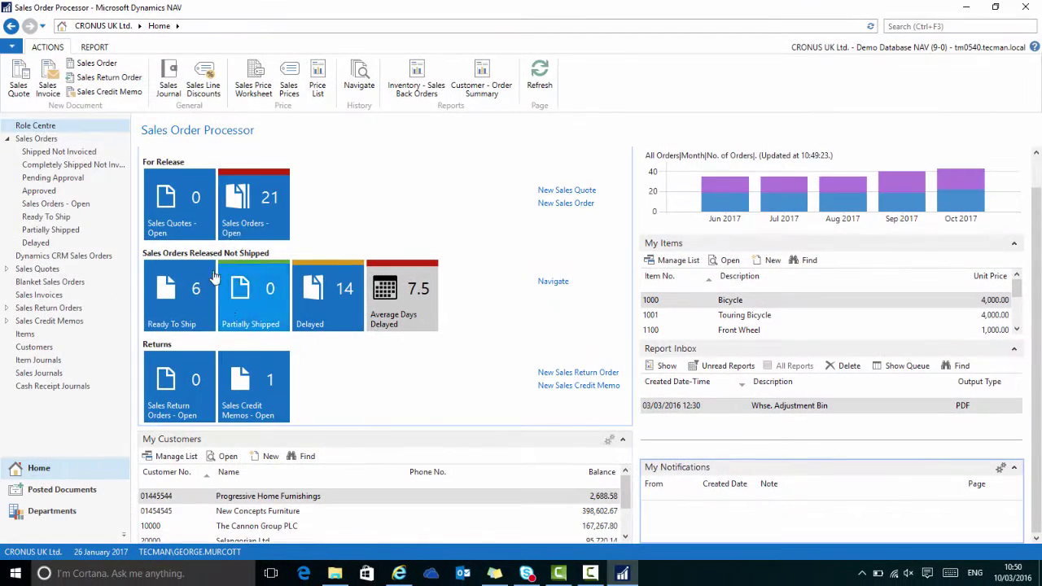
pyautogui.click(253, 204)
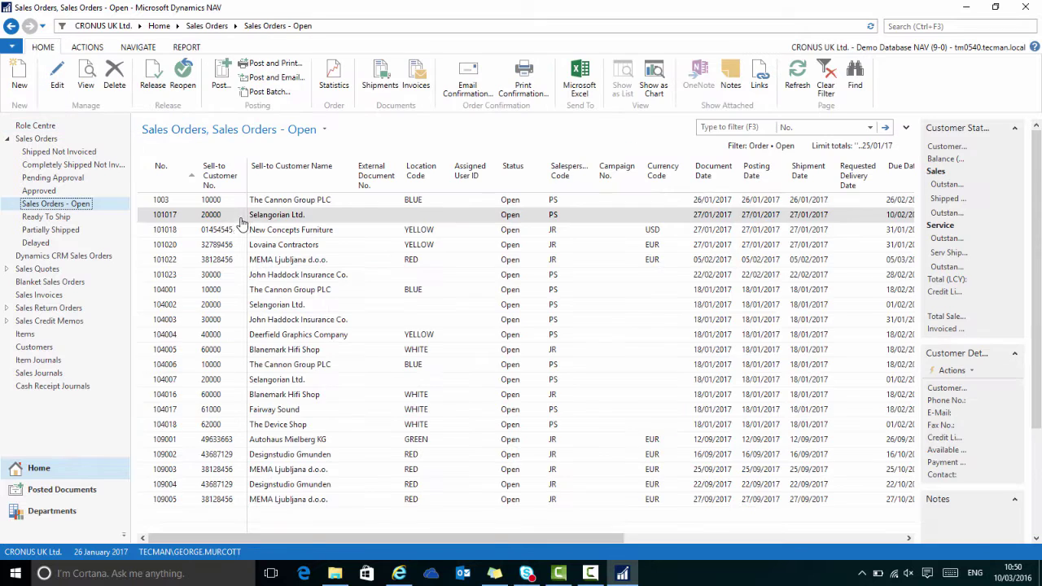
# Step: Reopen sales order 101017, delete its note from the Notes FactBox, and close the order
pyautogui.doubleClick(263, 216)
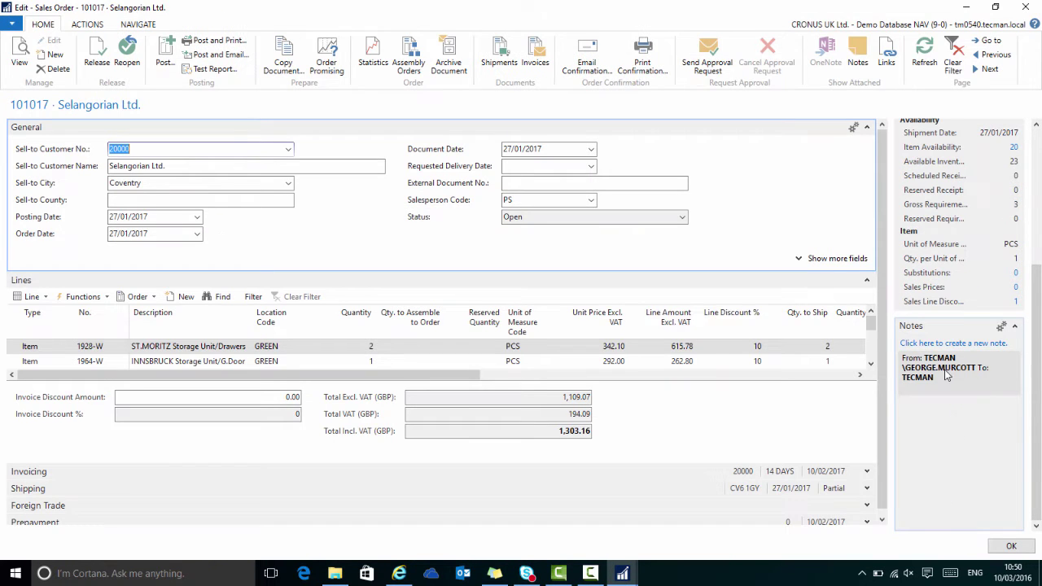
pyautogui.click(1004, 328)
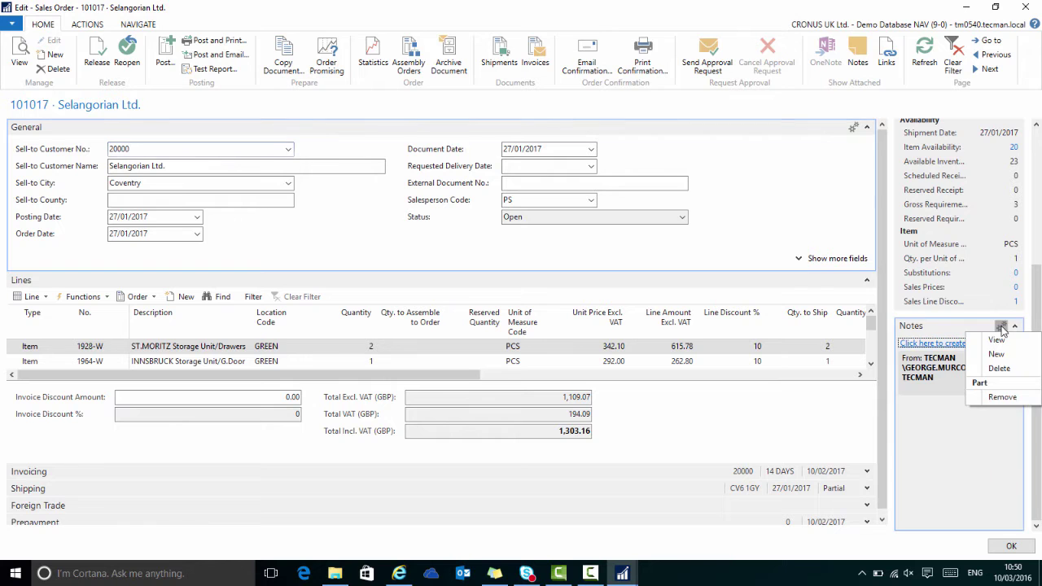
pyautogui.click(1006, 373)
pyautogui.press('Escape')
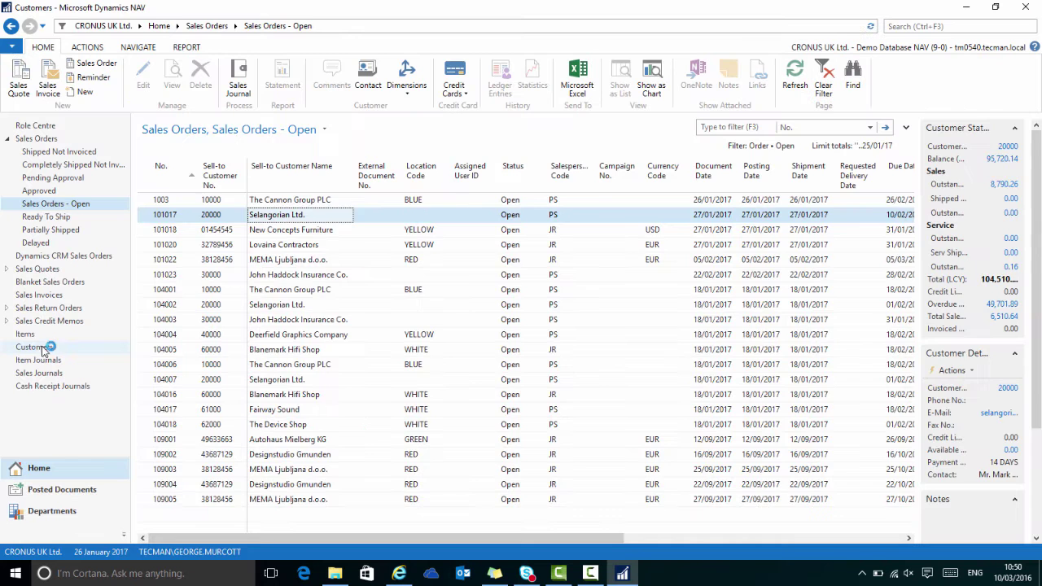
# Step: Open the card for customer 40000 Deerfield Graphics Company and scroll the FactBox to Notes
pyautogui.click(37, 347)
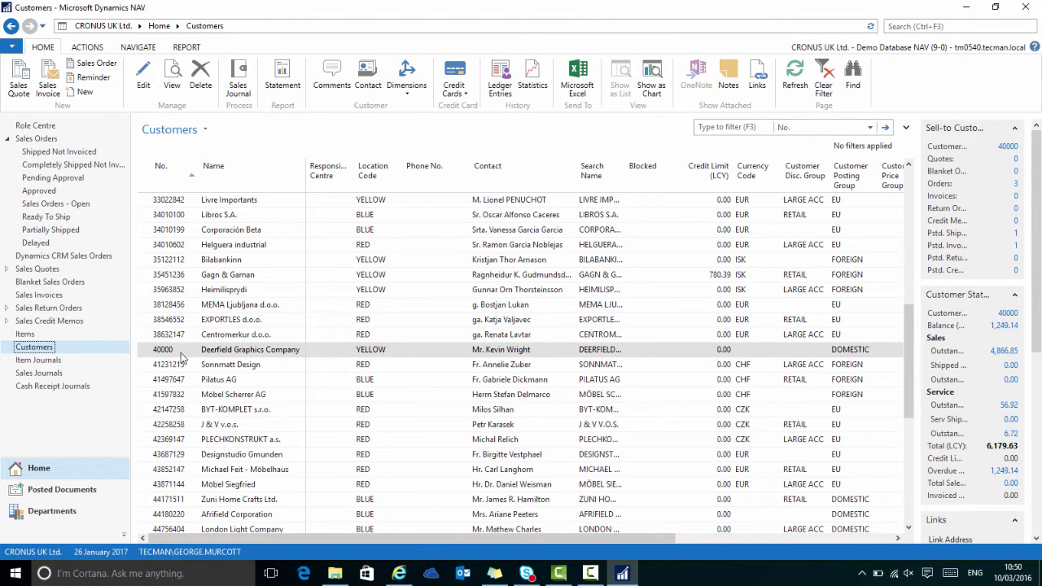
pyautogui.doubleClick(255, 353)
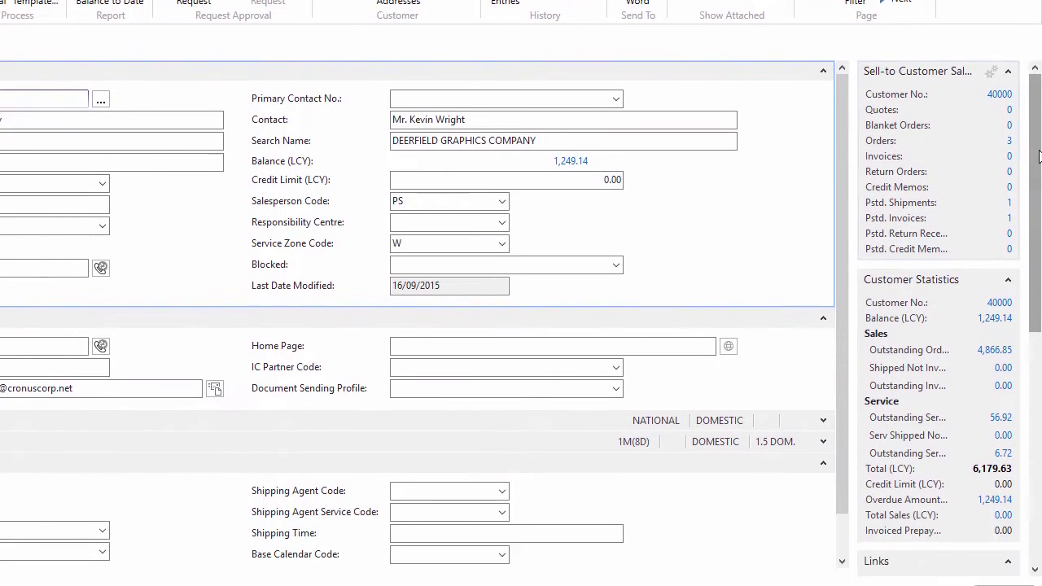
pyautogui.moveTo(1036, 244); pyautogui.dragTo(1036, 400)
pyautogui.moveTo(1036, 285); pyautogui.dragTo(1036, 363)
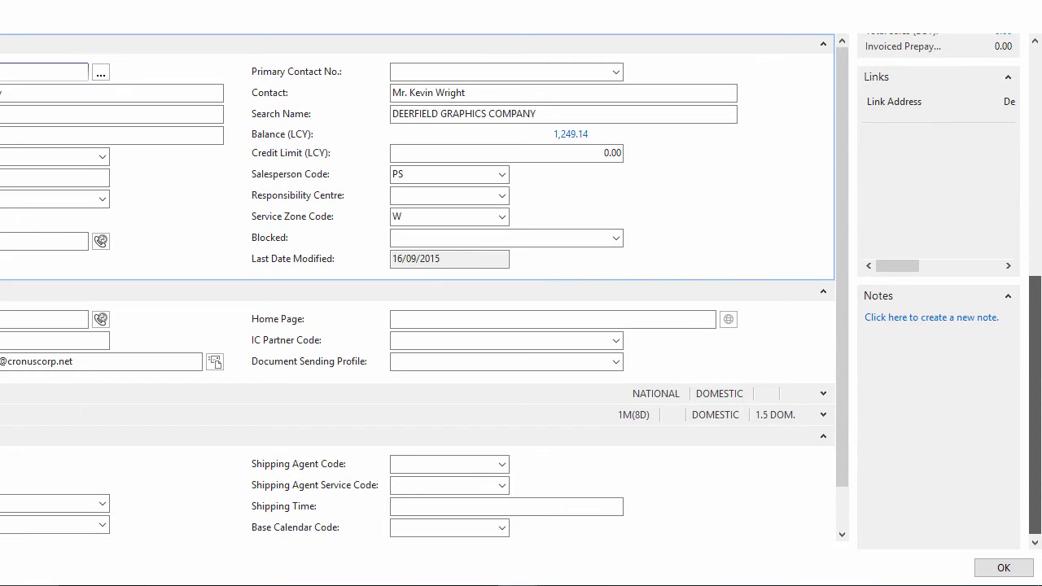
# Step: Save a new-order note on Deerfield Graphics notifying the current user, then return to the Role Centre
pyautogui.click(929, 318)
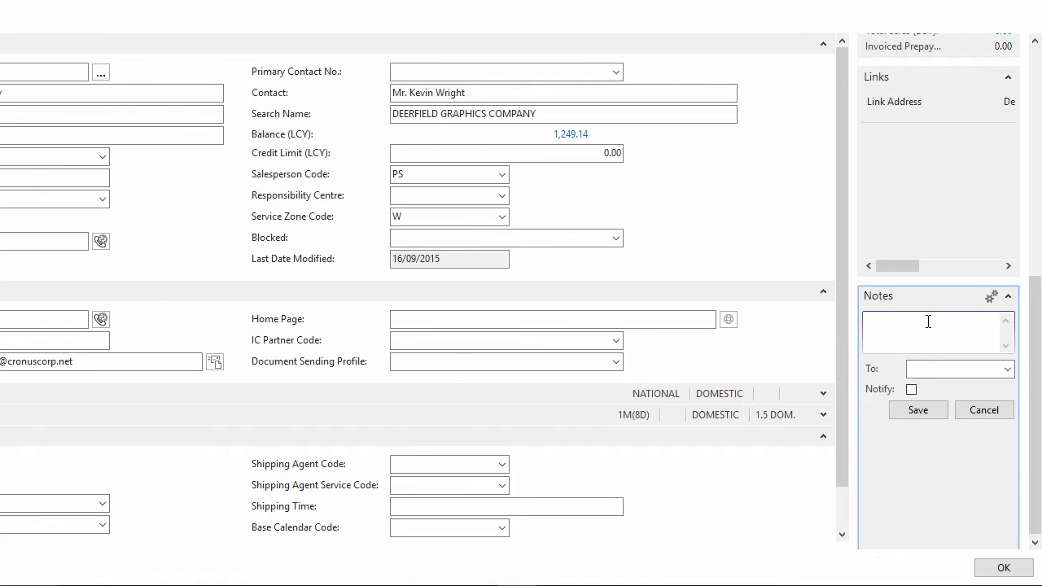
pyautogui.write('Please call John Brown on tuesday to discuss new order')
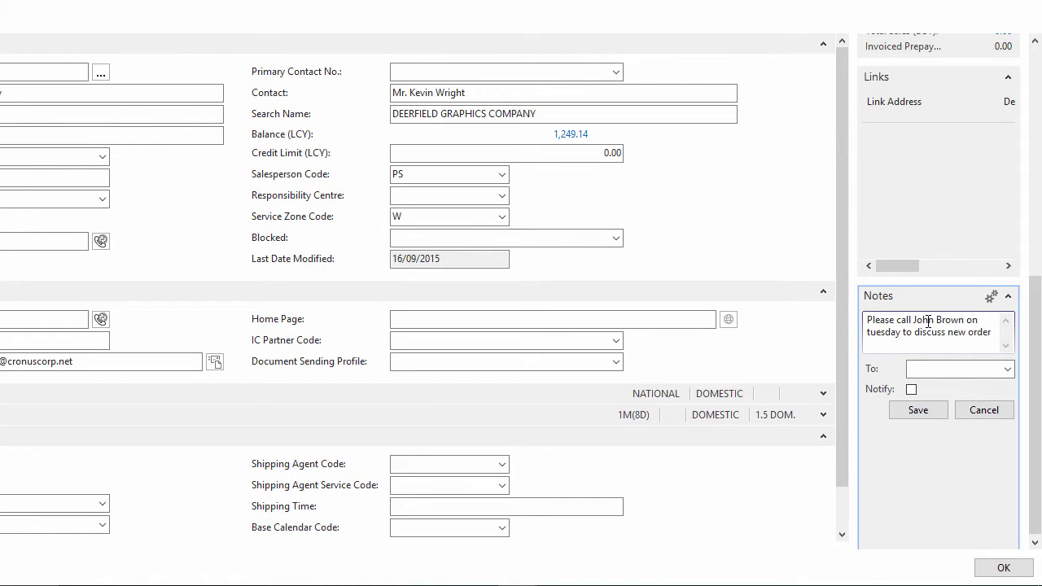
pyautogui.click(911, 389)
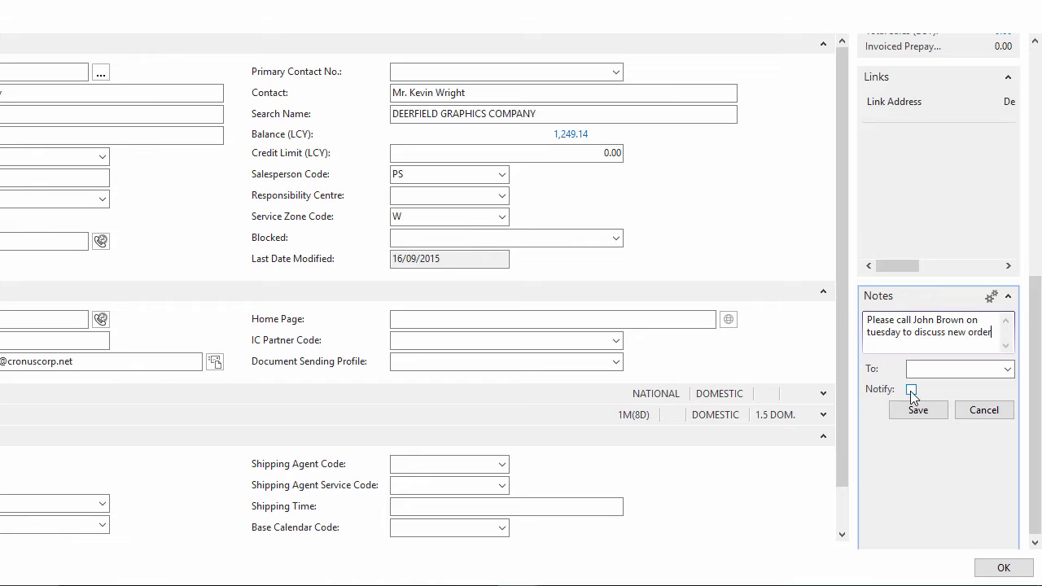
pyautogui.click(1008, 369)
pyautogui.click(969, 408)
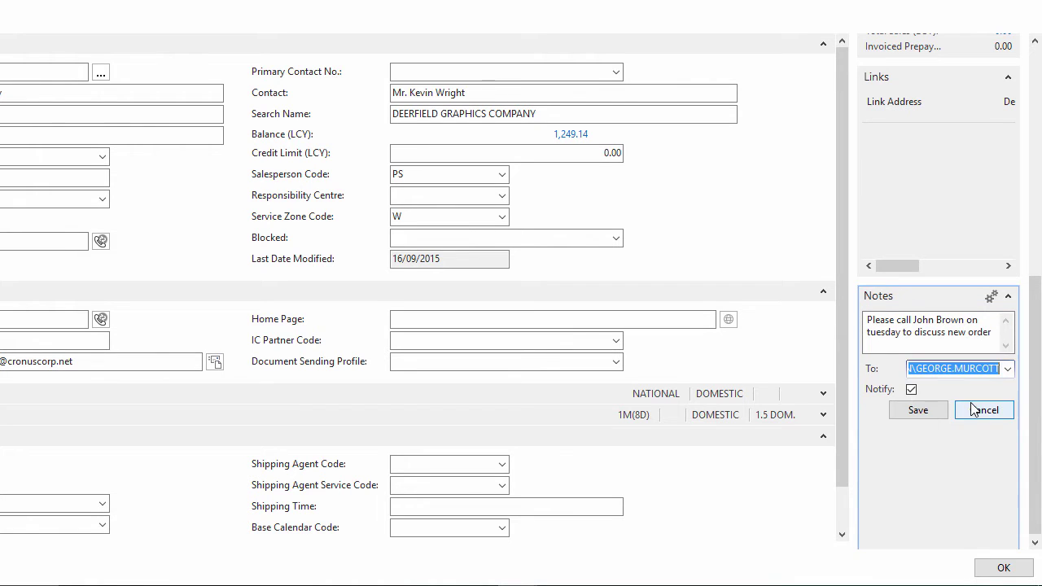
pyautogui.click(923, 417)
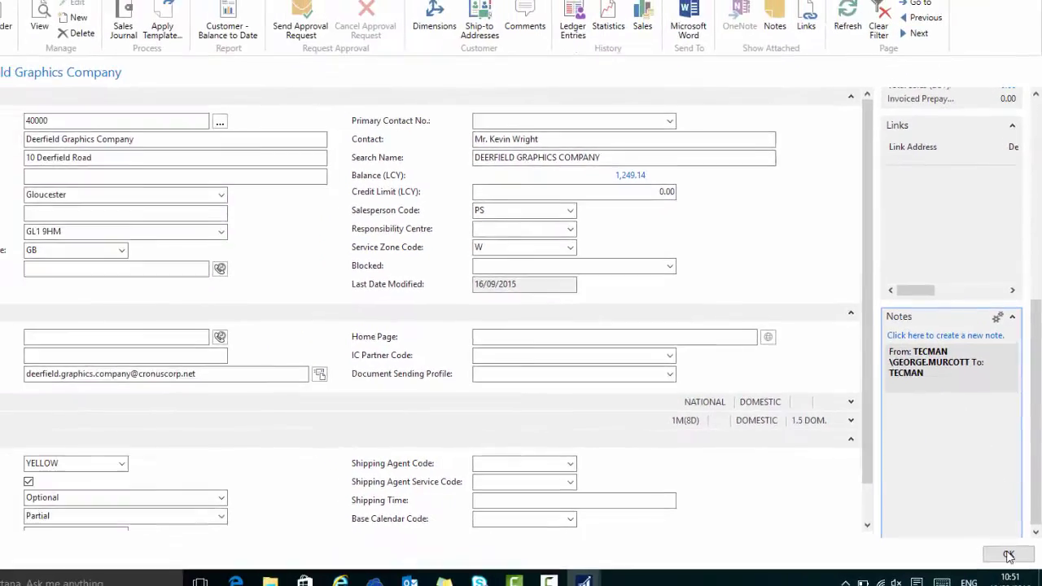
pyautogui.click(1004, 568)
pyautogui.hotkey('alt', 'Left')
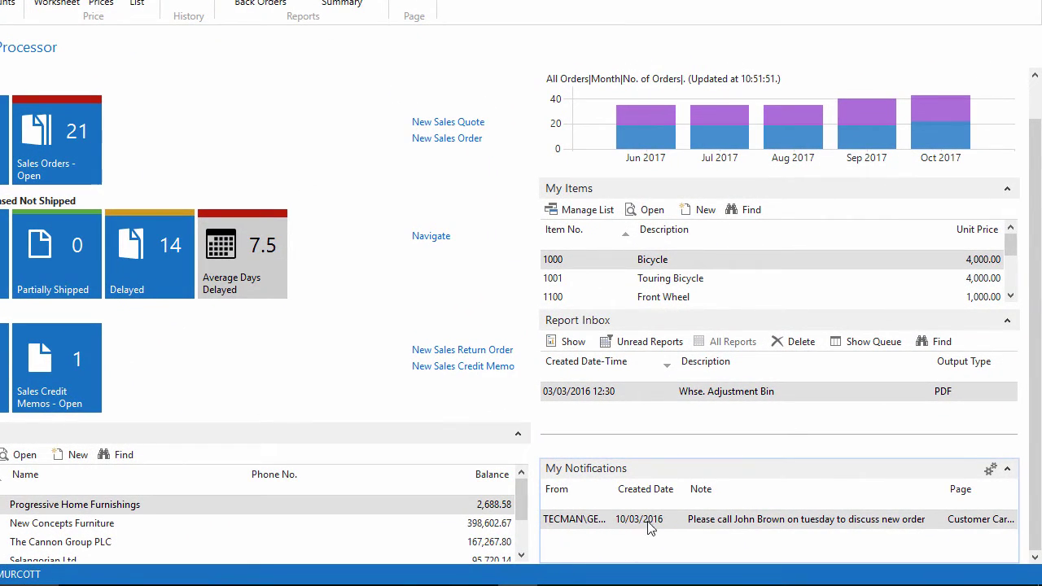
pyautogui.click(998, 523)
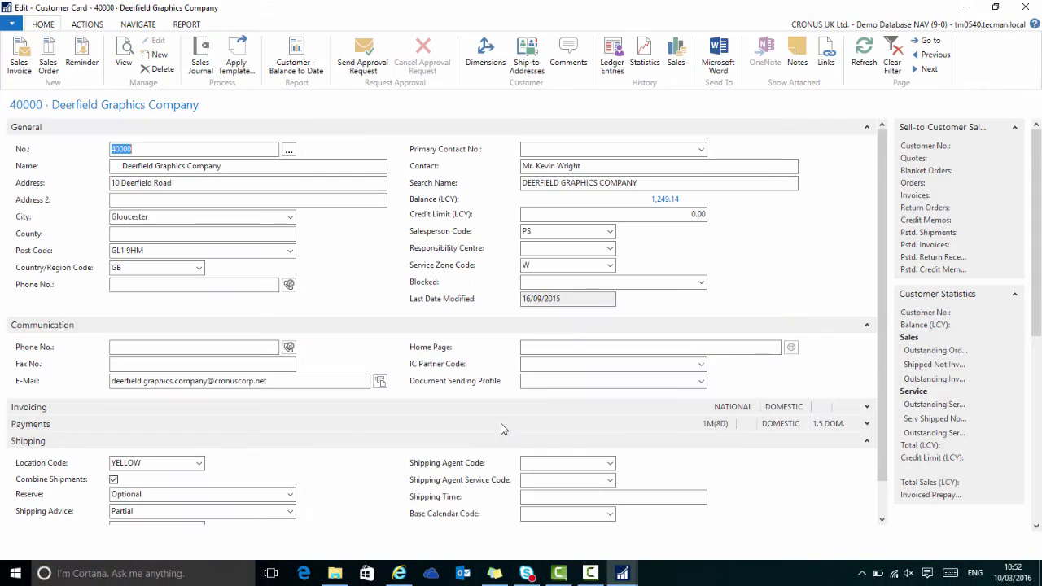
pyautogui.scroll(-1, 502, 429)
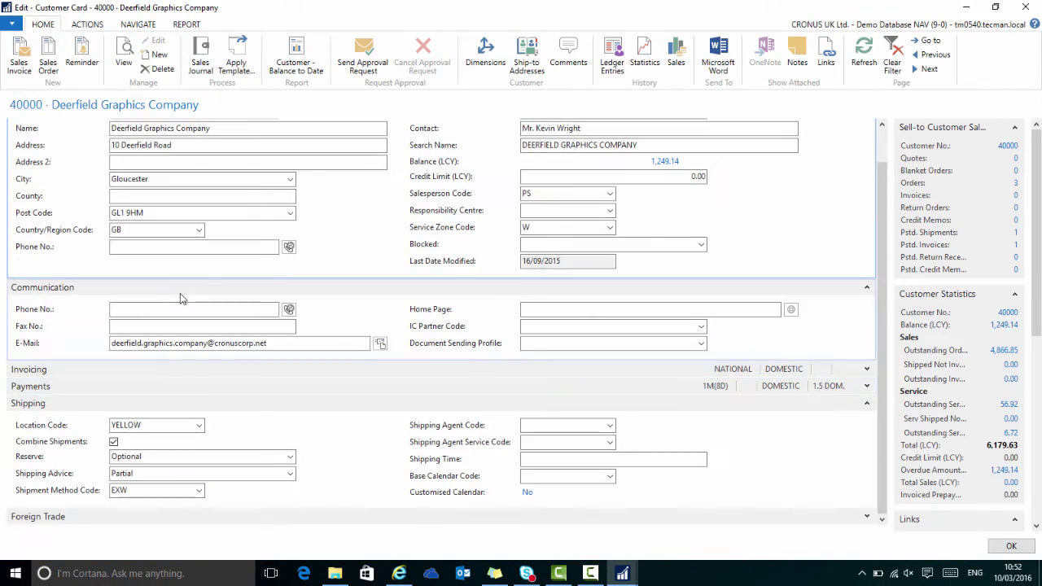
pyautogui.moveTo(1038, 195); pyautogui.dragTo(1039, 337)
pyautogui.scroll(-1, 931, 399)
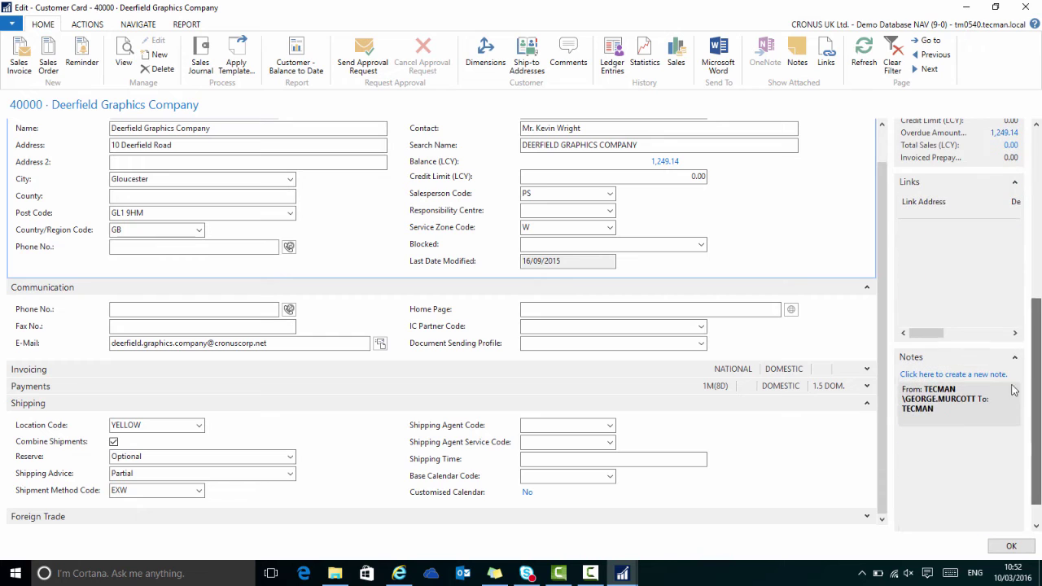
pyautogui.click(938, 406)
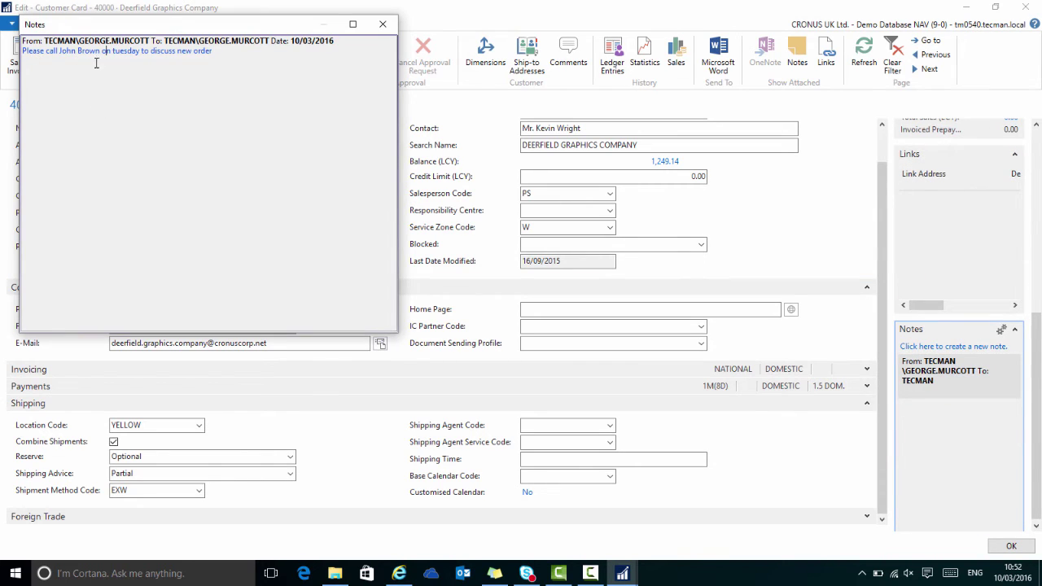
# Step: Close the note, open the Deerfield Graphics card from its notification, and select its saved note
pyautogui.click(383, 24)
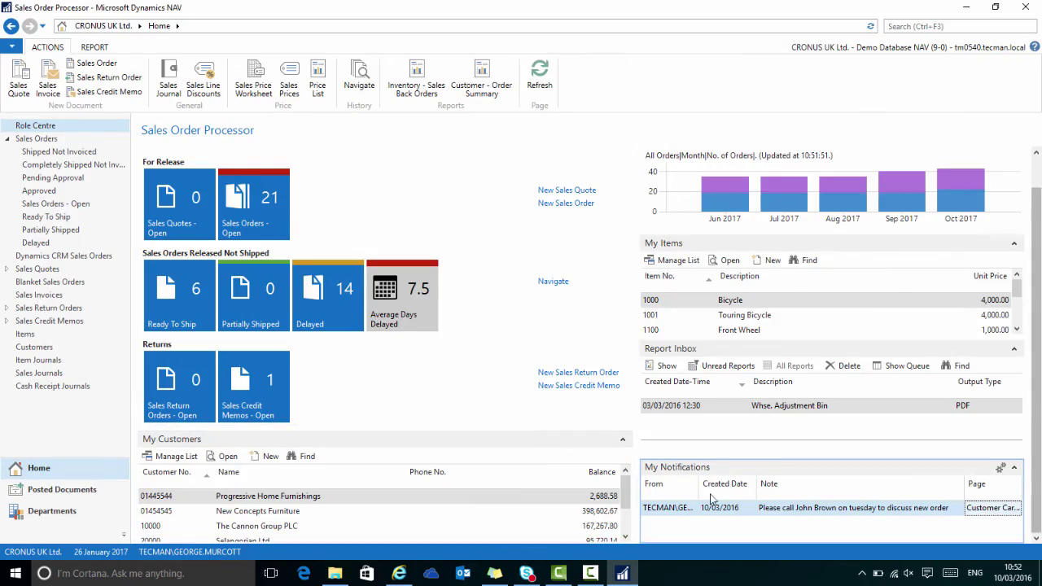
pyautogui.click(1001, 469)
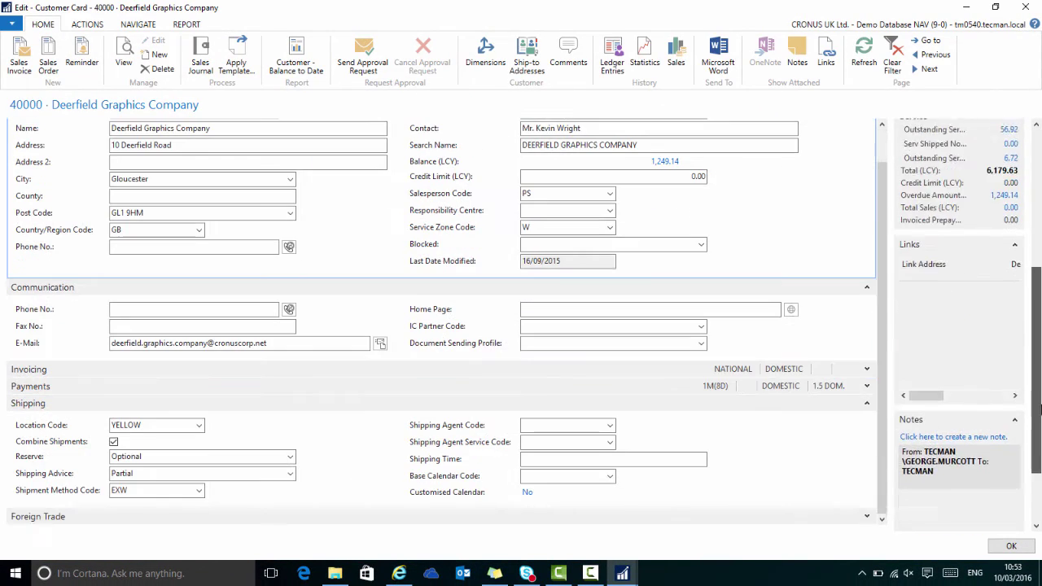
pyautogui.moveTo(1040, 408); pyautogui.dragTo(1038, 456)
pyautogui.click(979, 386)
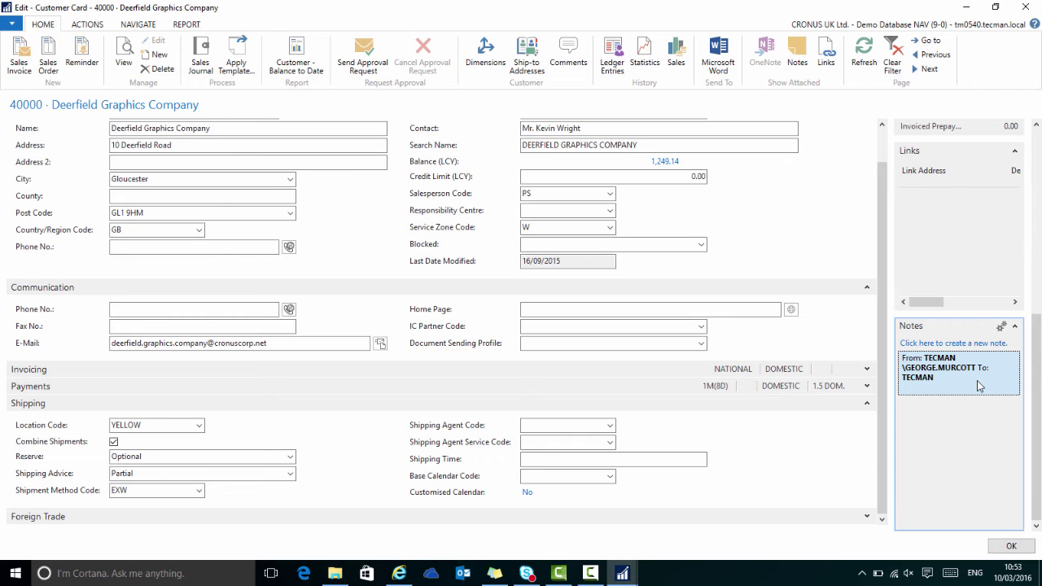
# Step: Open the Actions menu of the Notes FactBox on the Deerfield Graphics card
pyautogui.click(1002, 326)
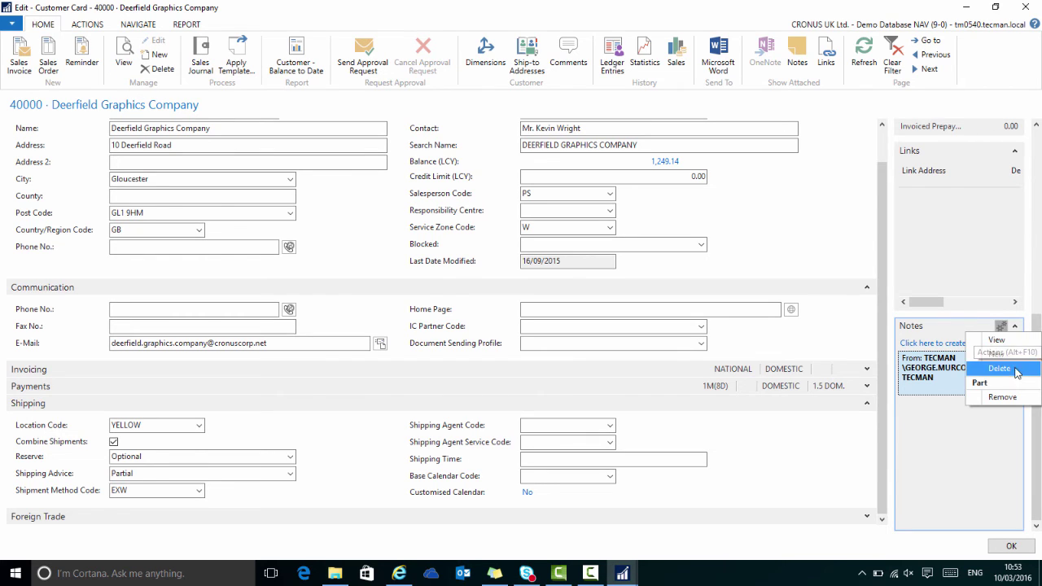